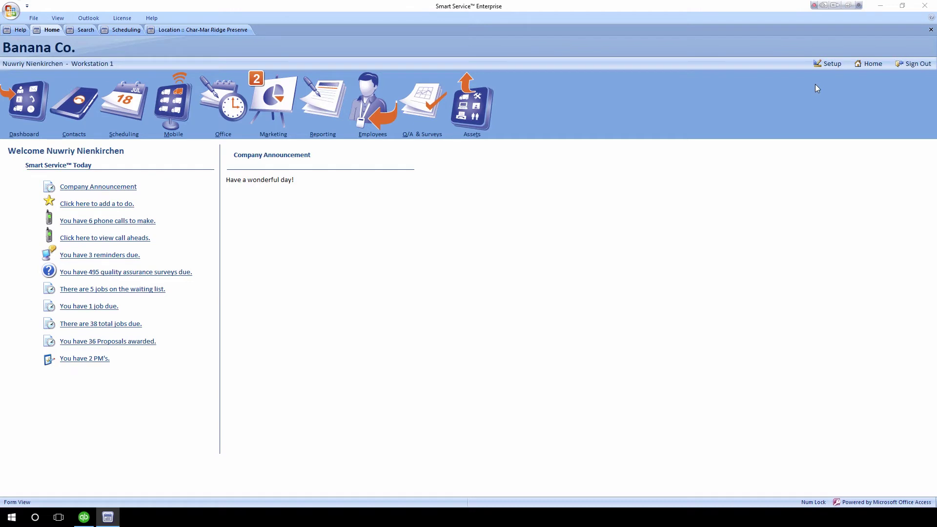
# Step: Compare the Post Work Orders defaults in Setup with the filter and QuickBooks options on the Post Work Order form
pyautogui.click(827, 64)
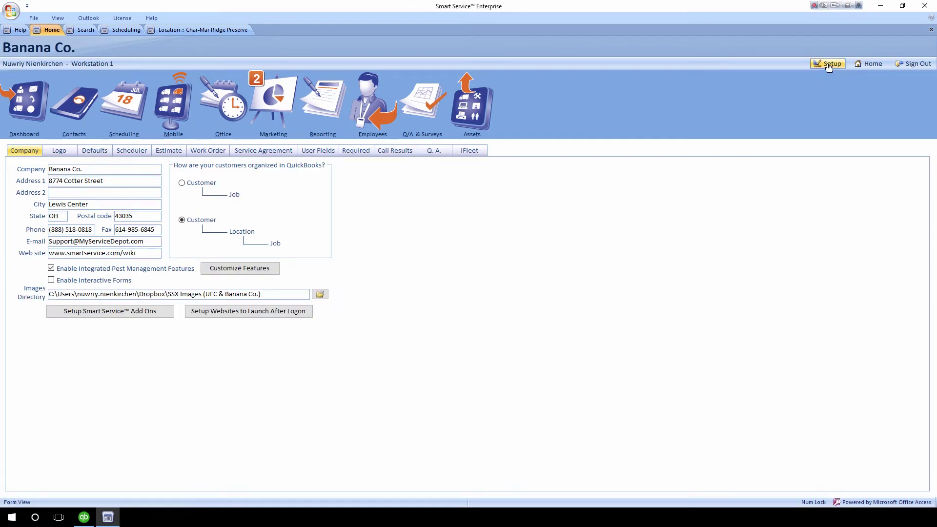
pyautogui.click(100, 152)
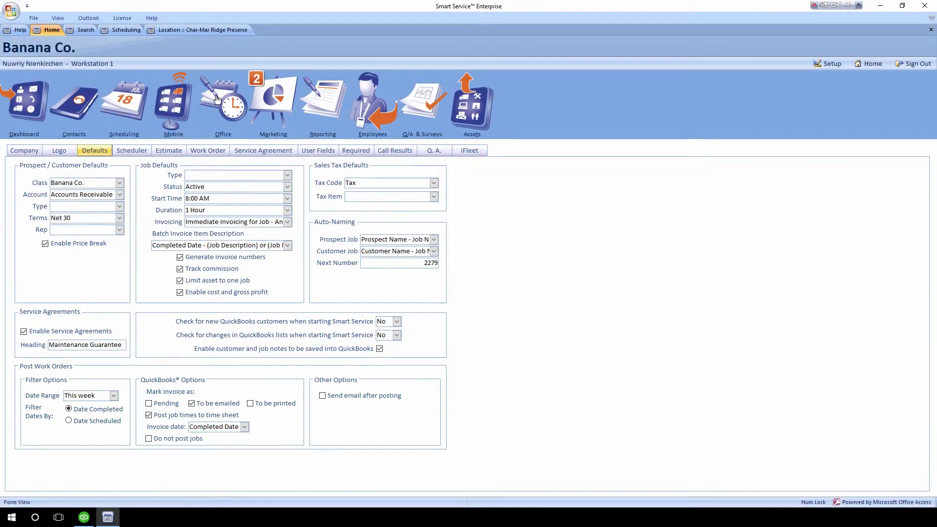
pyautogui.click(217, 99)
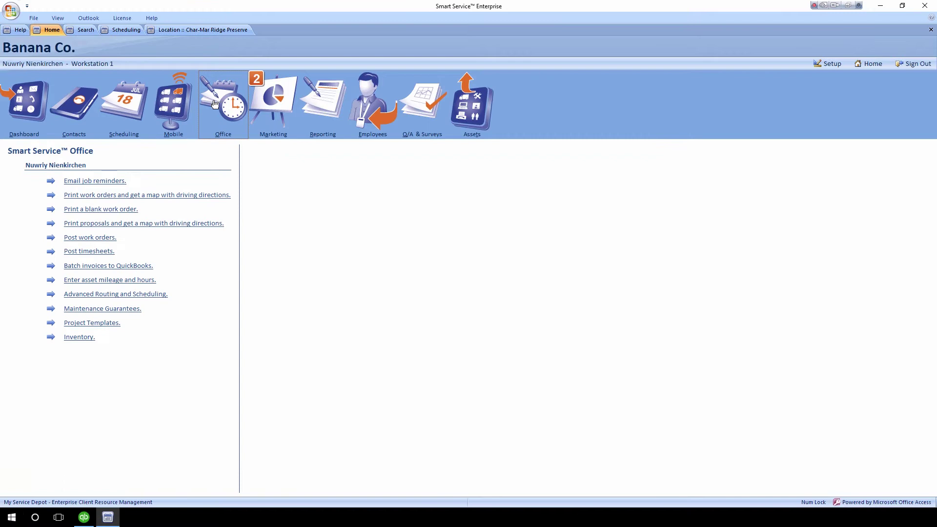
pyautogui.click(97, 241)
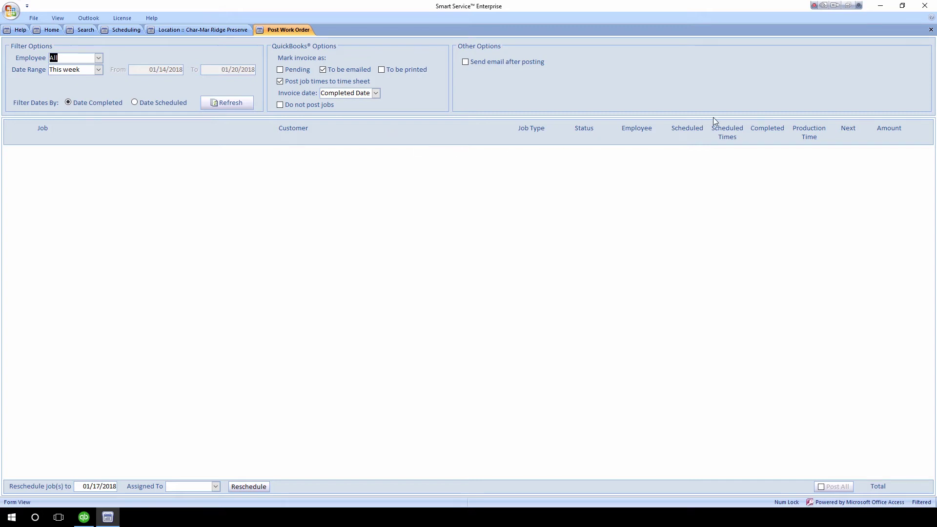
pyautogui.click(931, 29)
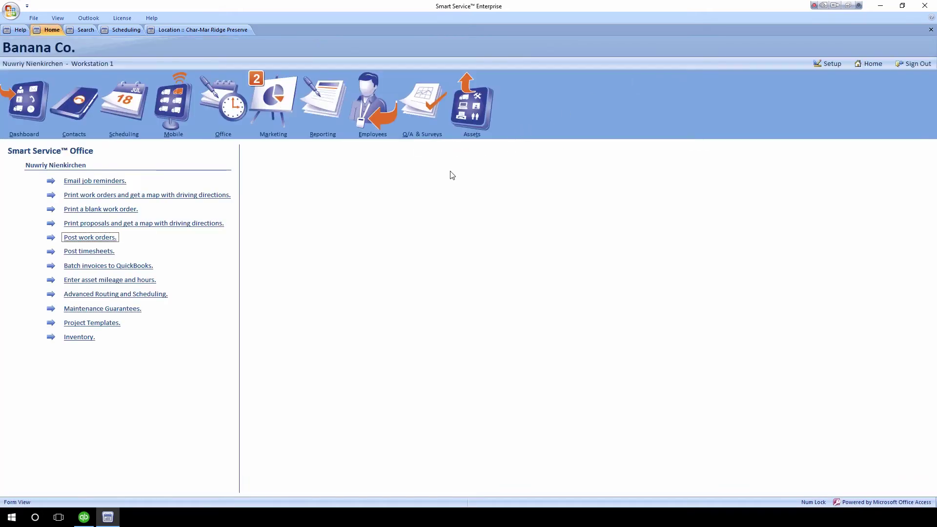
# Step: Set the Post Work Orders defaults to date range Today, invoices marked to be printed instead of emailed, and job times not posted to time sheet
pyautogui.click(828, 64)
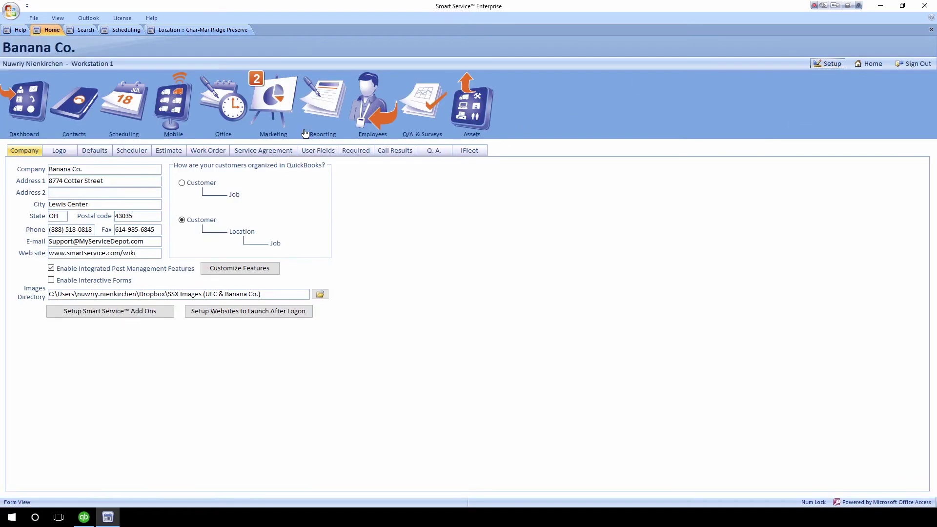
pyautogui.click(82, 153)
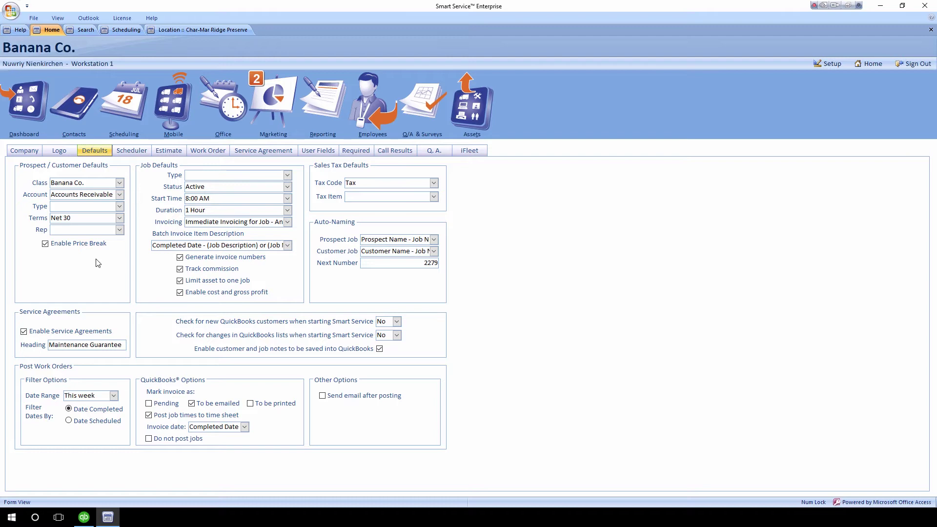
pyautogui.click(116, 398)
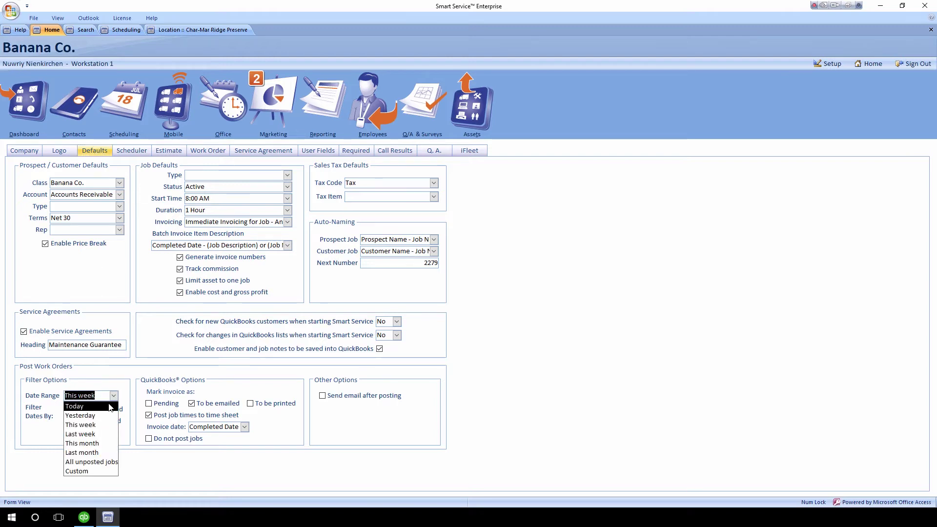
pyautogui.click(110, 407)
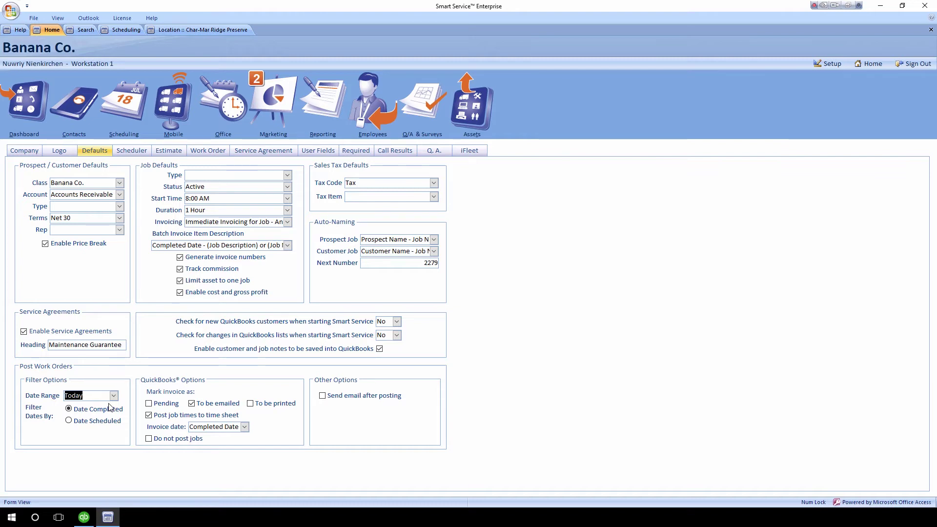
pyautogui.click(192, 404)
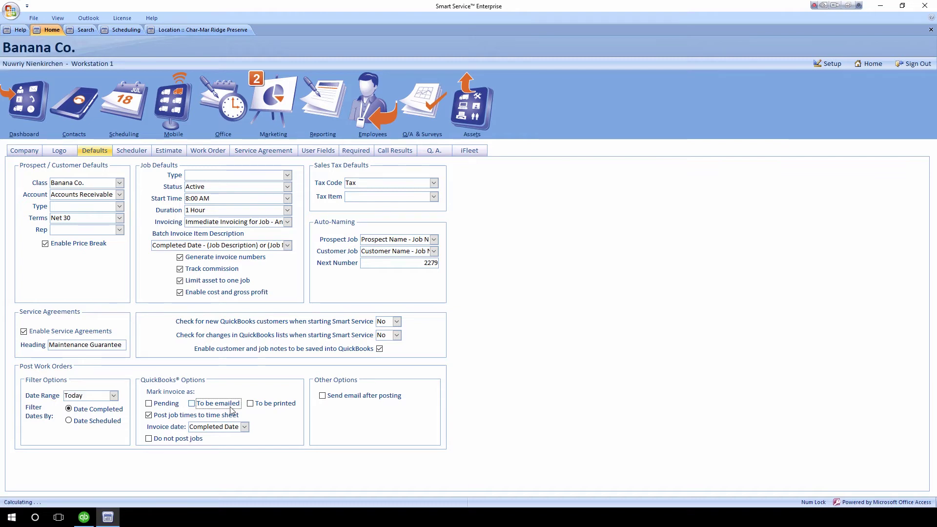
pyautogui.click(253, 405)
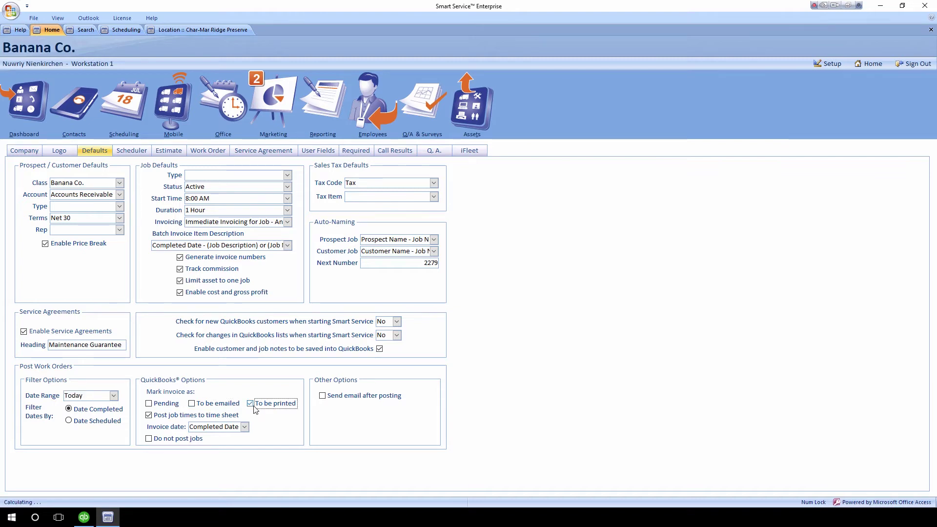
pyautogui.click(198, 420)
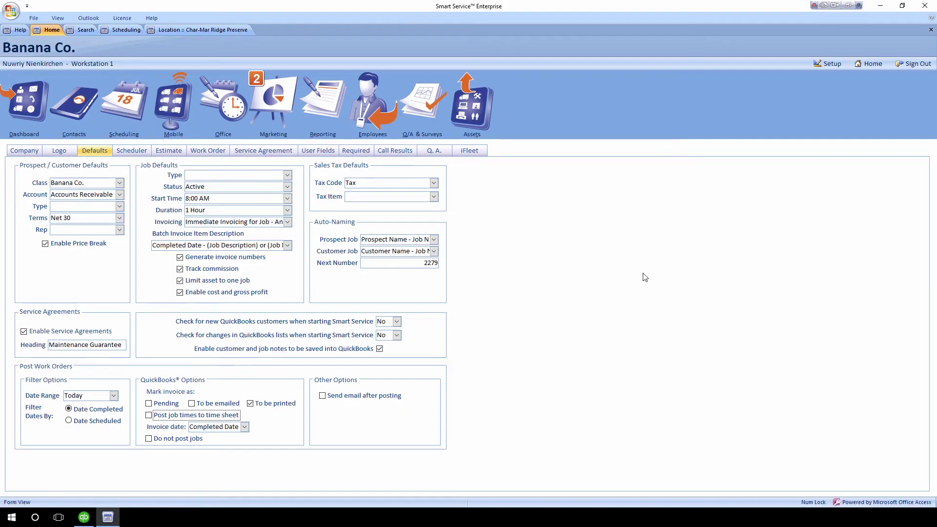
# Step: Examine the iFleet setup options, including Hide Cost On Line Items
pyautogui.click(472, 152)
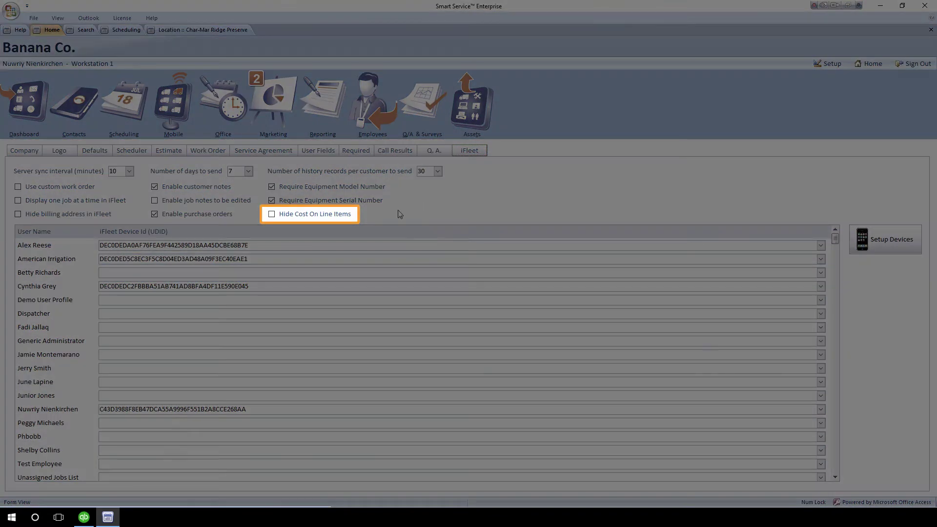
pyautogui.press('Tab')
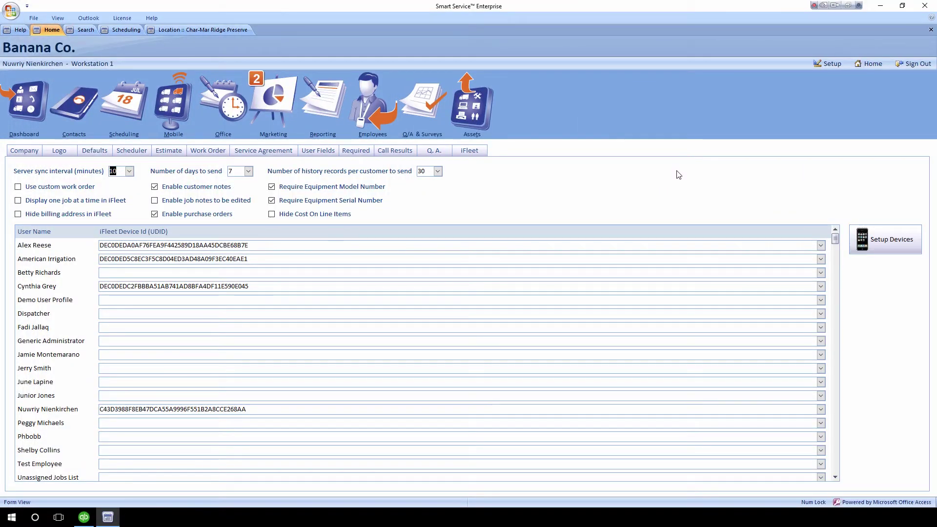
# Step: Sort the job history of the Char-Mar Ridge Preserve location by Job Name in ascending order
pyautogui.click(218, 32)
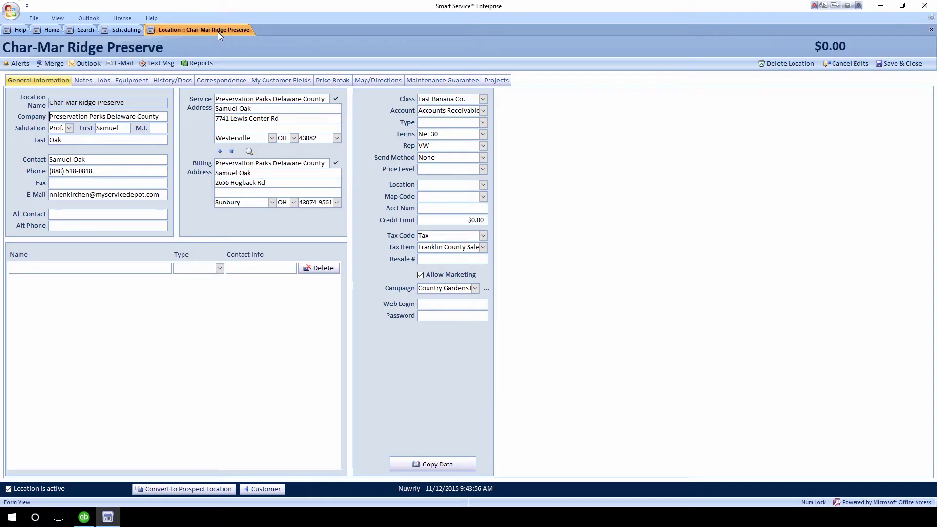
pyautogui.click(171, 81)
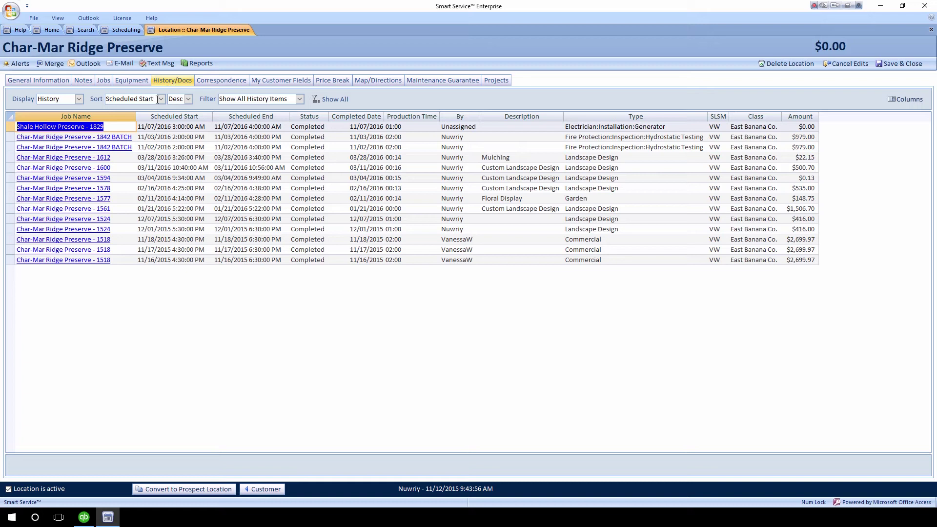
pyautogui.click(161, 100)
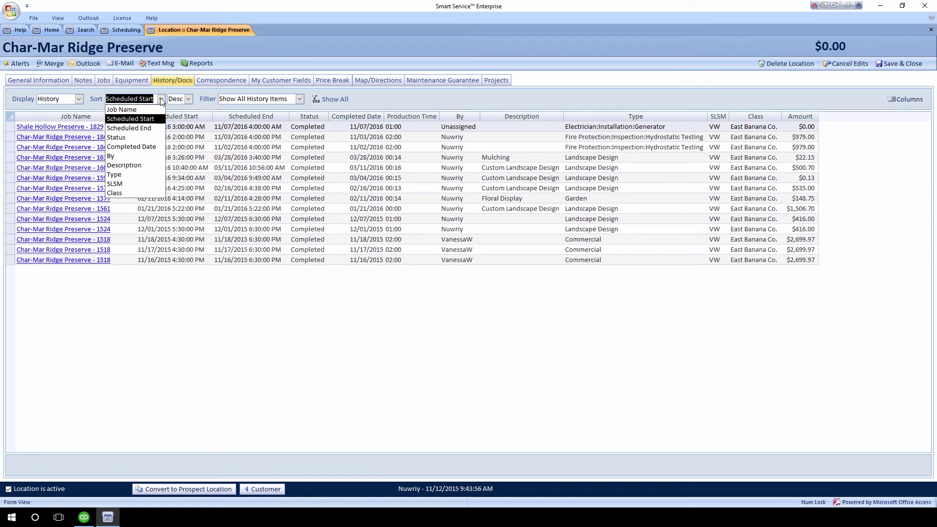
pyautogui.click(134, 110)
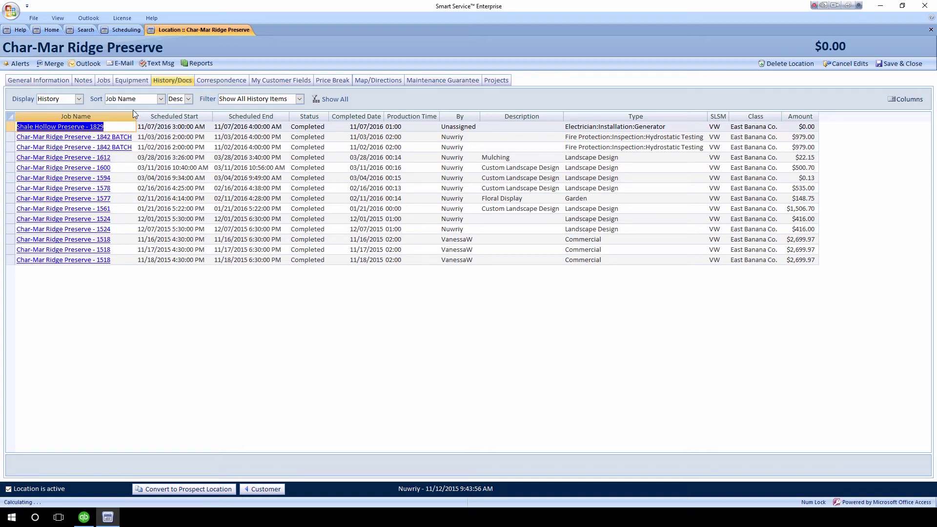
pyautogui.click(188, 99)
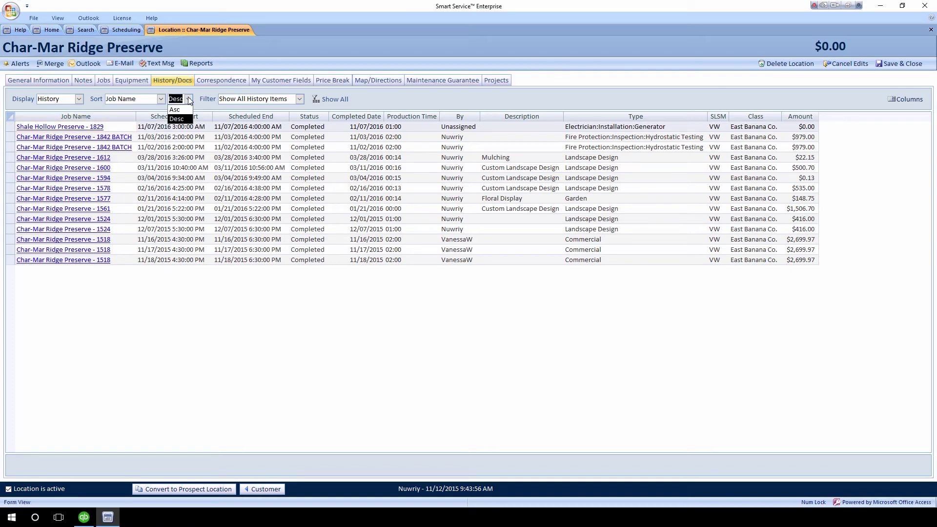
pyautogui.click(174, 109)
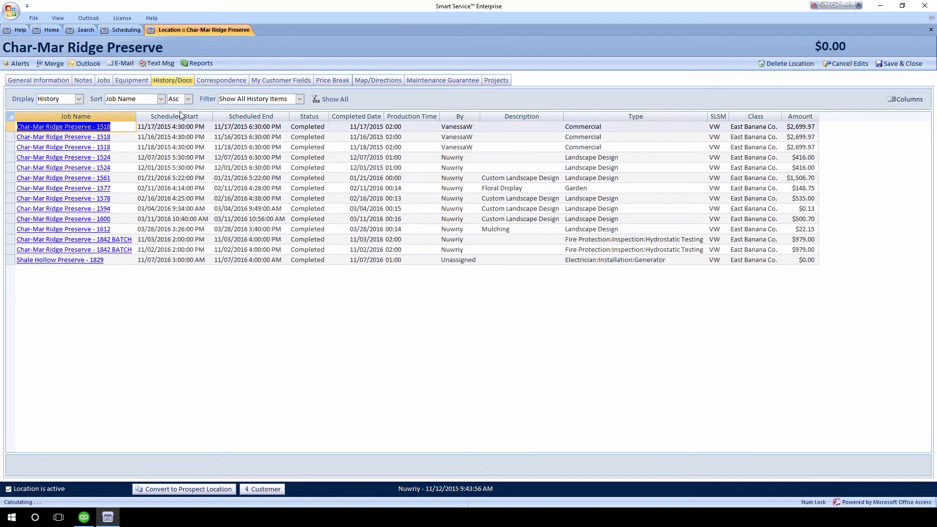
# Step: Change the location history's sort field to Type
pyautogui.click(161, 99)
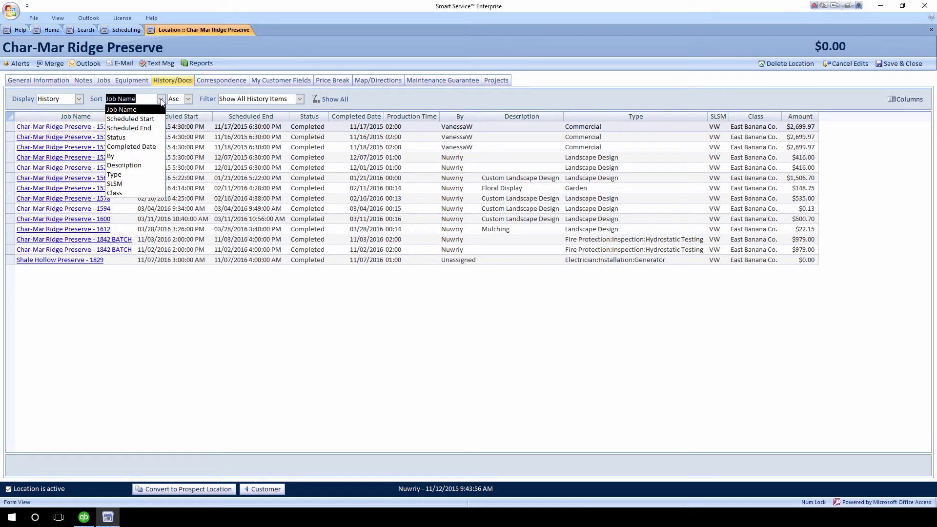
pyautogui.click(130, 176)
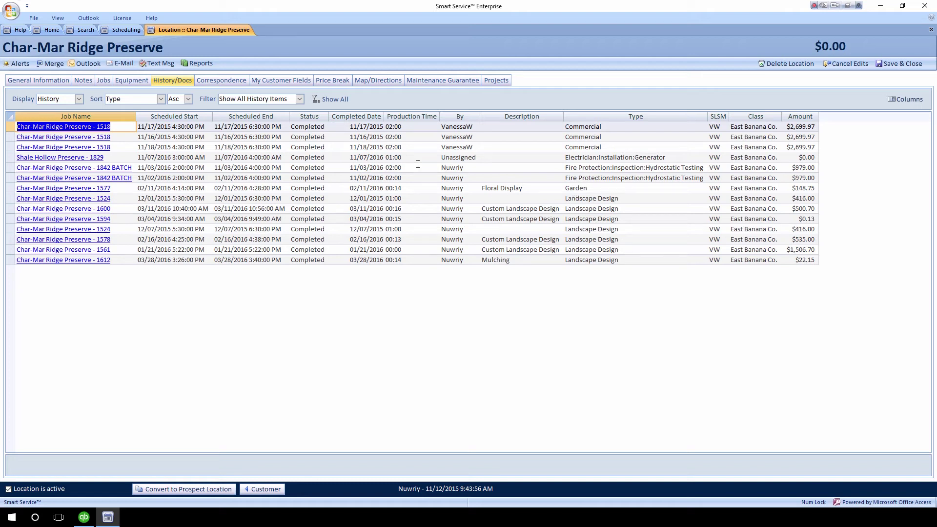
pyautogui.click(162, 99)
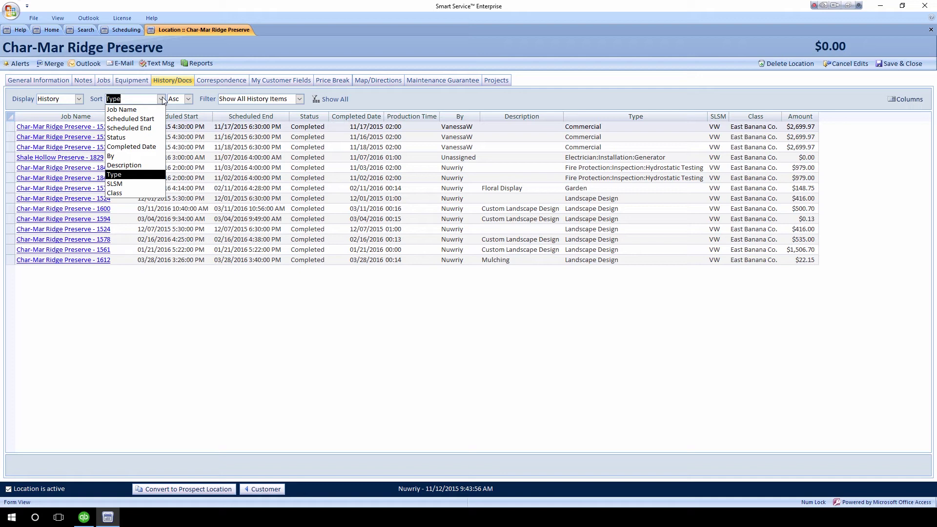
pyautogui.click(162, 99)
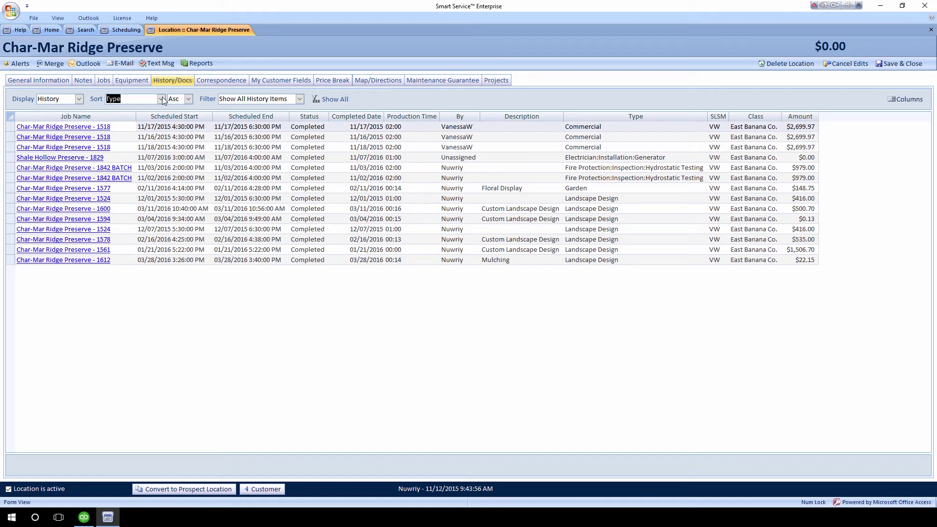
# Step: Remove the Scheduled End column from the selected columns of the history list
pyautogui.click(905, 104)
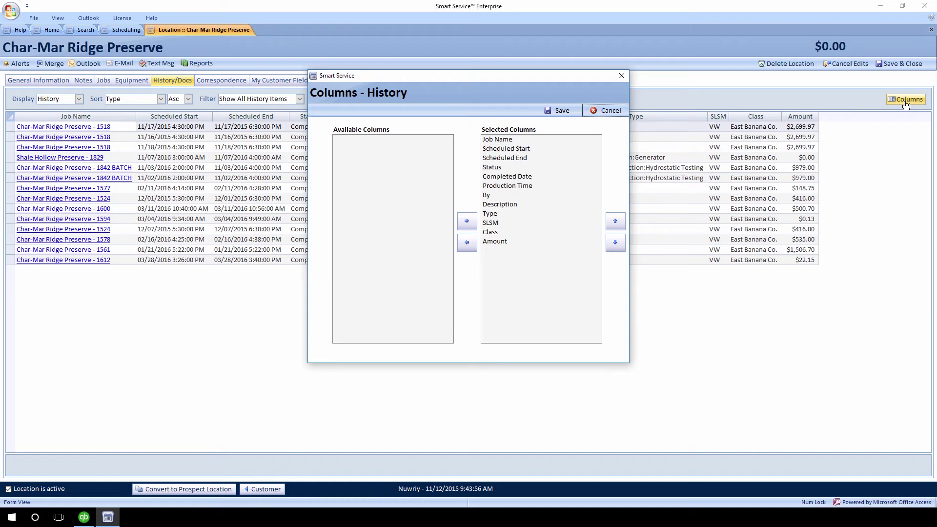
pyautogui.click(508, 159)
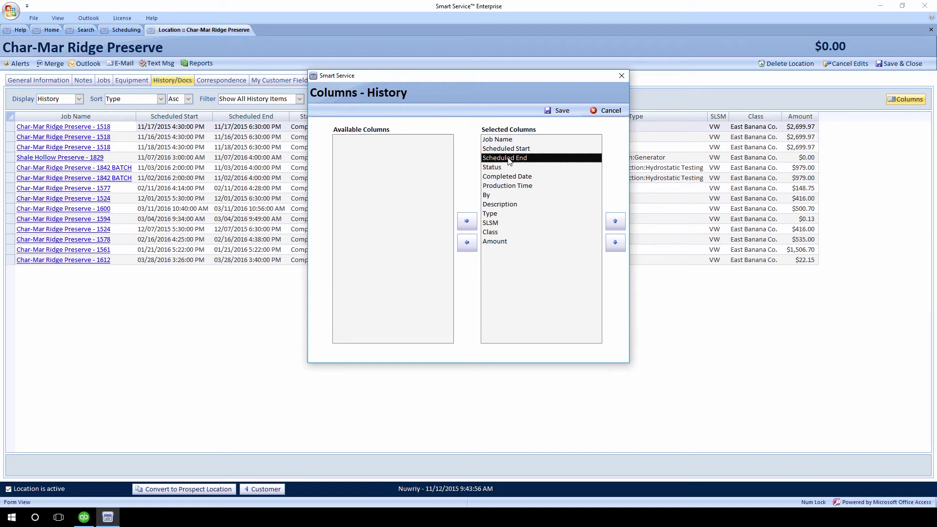
pyautogui.click(466, 243)
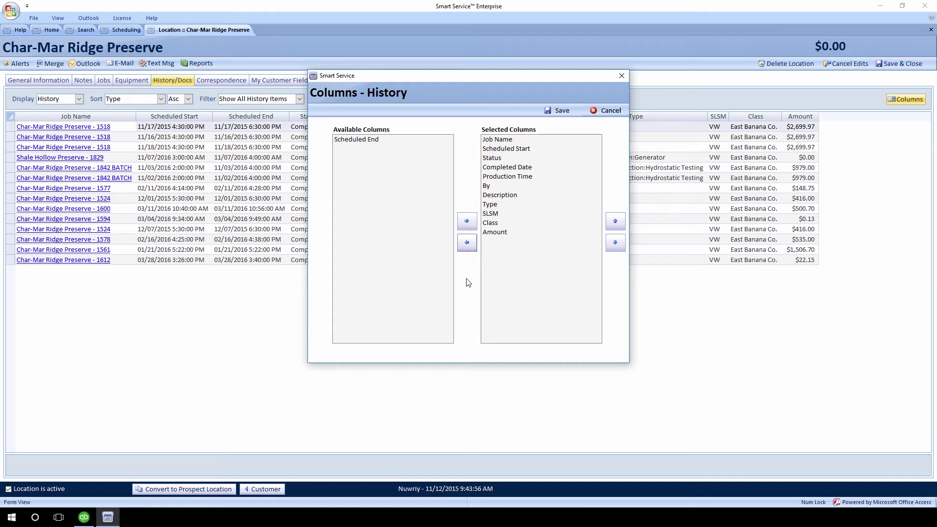
# Step: Move the Amount column directly after Job Name in the history list and save the column layout
pyautogui.click(496, 206)
pyautogui.click(499, 233)
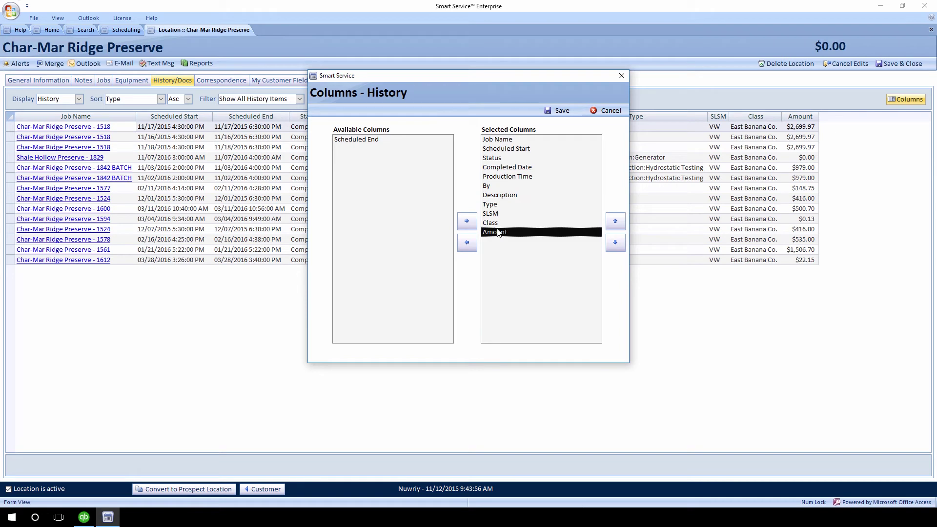
pyautogui.click(614, 222)
pyautogui.click(614, 222)
pyautogui.click(614, 222)
pyautogui.click(614, 221)
pyautogui.click(614, 222)
pyautogui.click(615, 222)
pyautogui.click(615, 222)
pyautogui.click(614, 222)
pyautogui.click(615, 221)
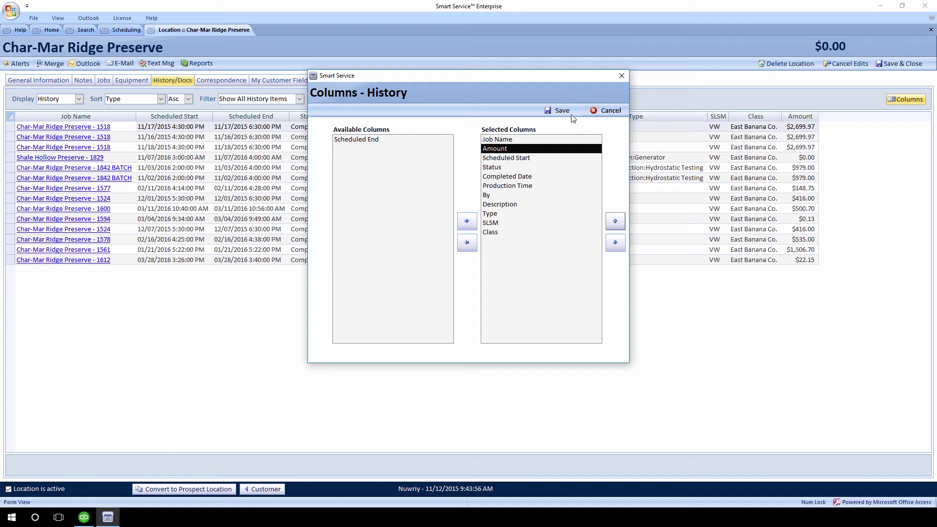
pyautogui.click(557, 111)
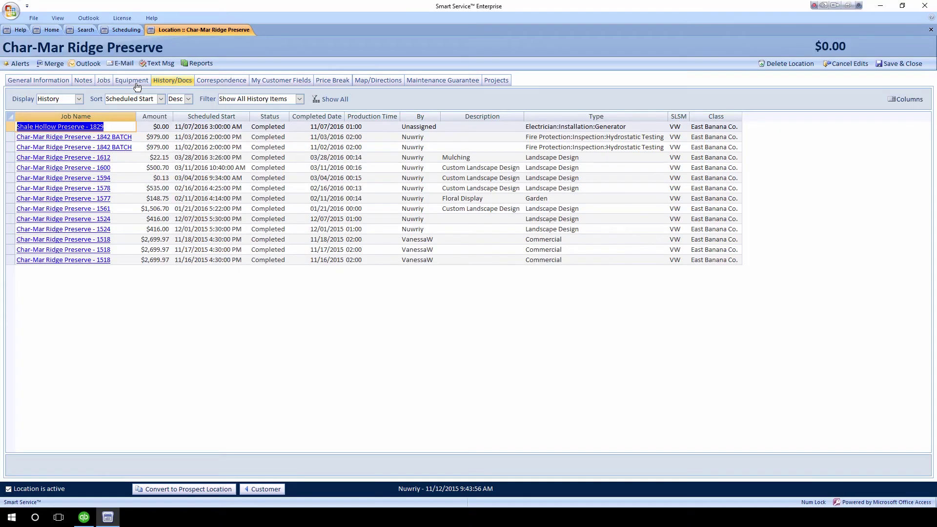
# Step: Mark the heater in the location's equipment list as inactive
pyautogui.click(132, 80)
pyautogui.doubleClick(97, 128)
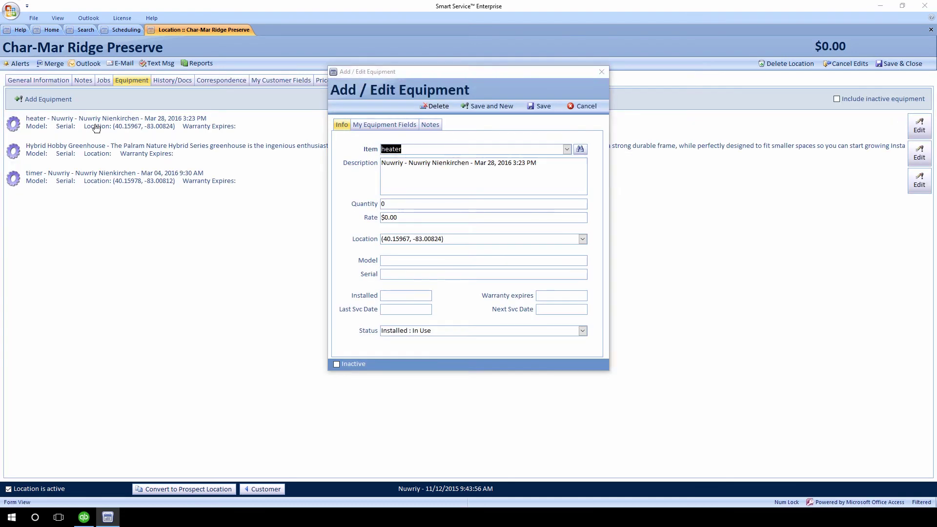
pyautogui.click(336, 364)
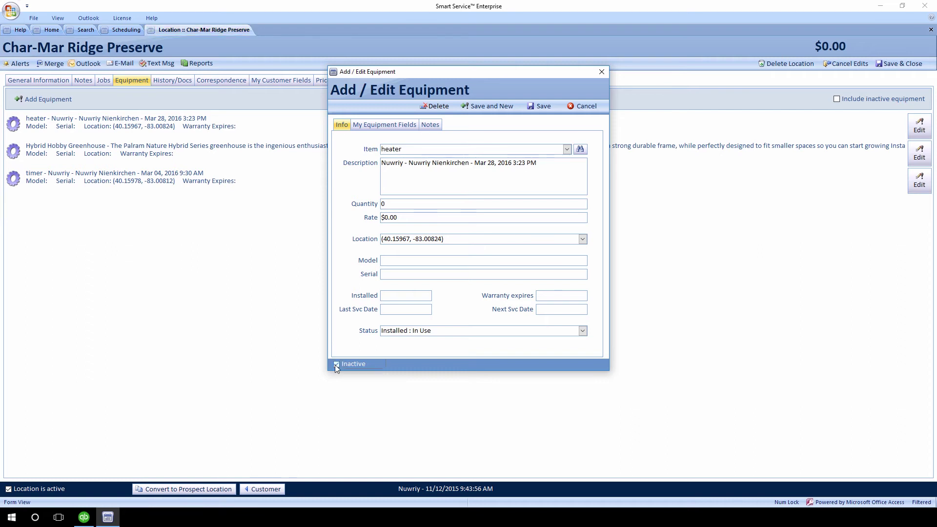